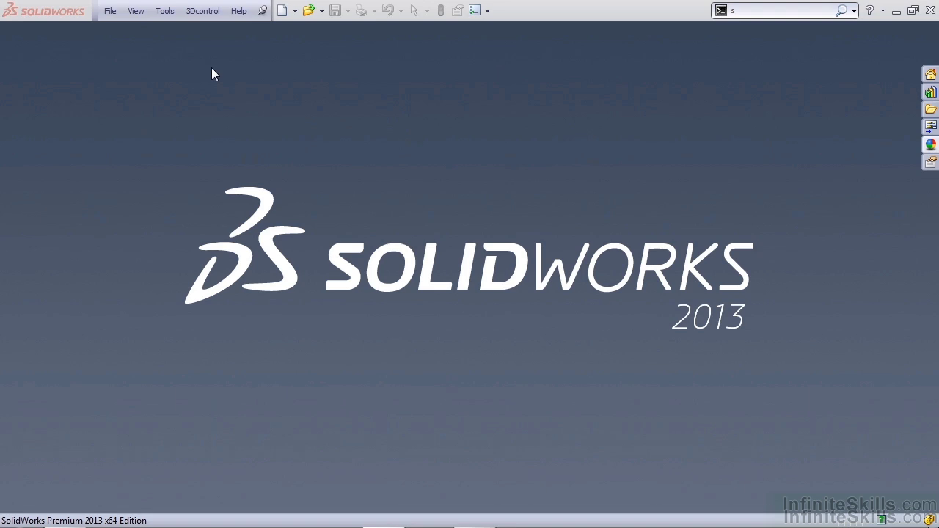
- Create a new part document from the Part_mm millimetre template
{"action": "left_click", "coordinate": [280, 10]}
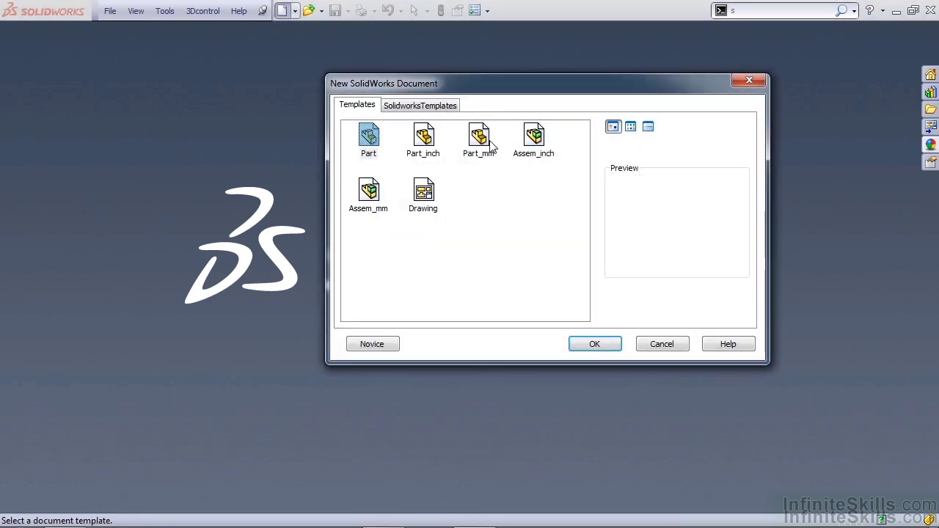
{"action": "double_click", "coordinate": [480, 138]}
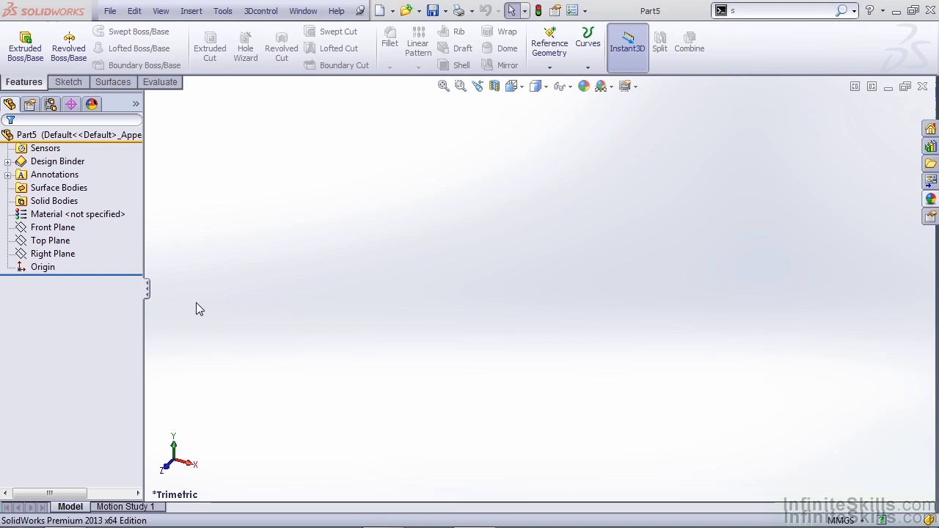
- Add a reference plane offset 100 mm from the Front Plane
{"action": "left_click", "coordinate": [23, 230]}
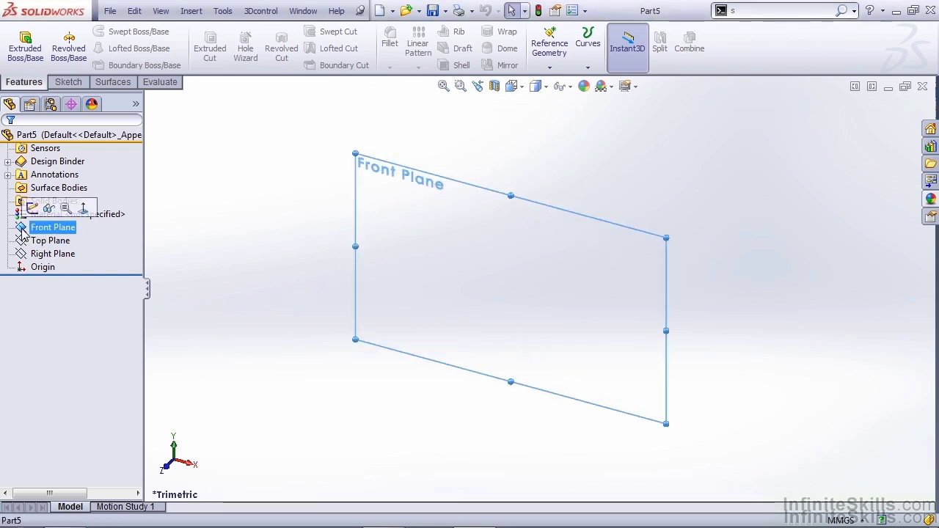
{"action": "left_click", "coordinate": [554, 47]}
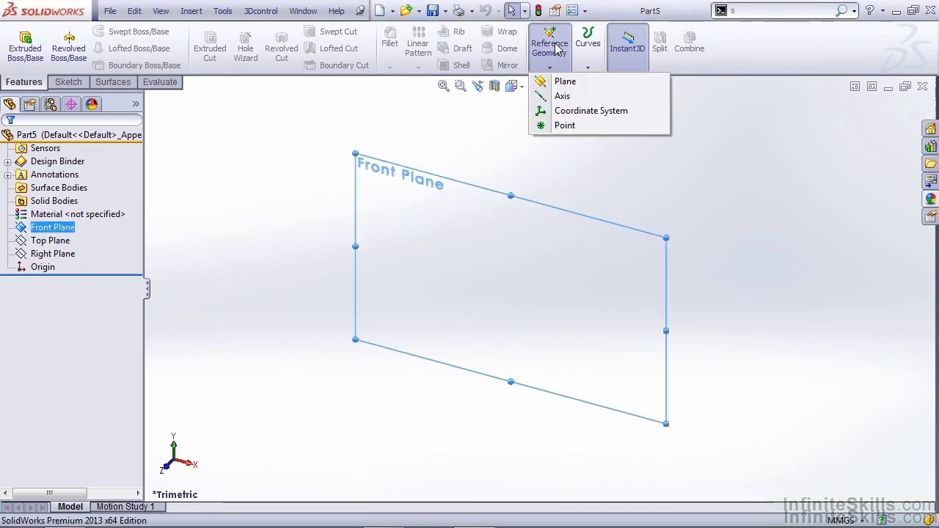
{"action": "left_click", "coordinate": [565, 83]}
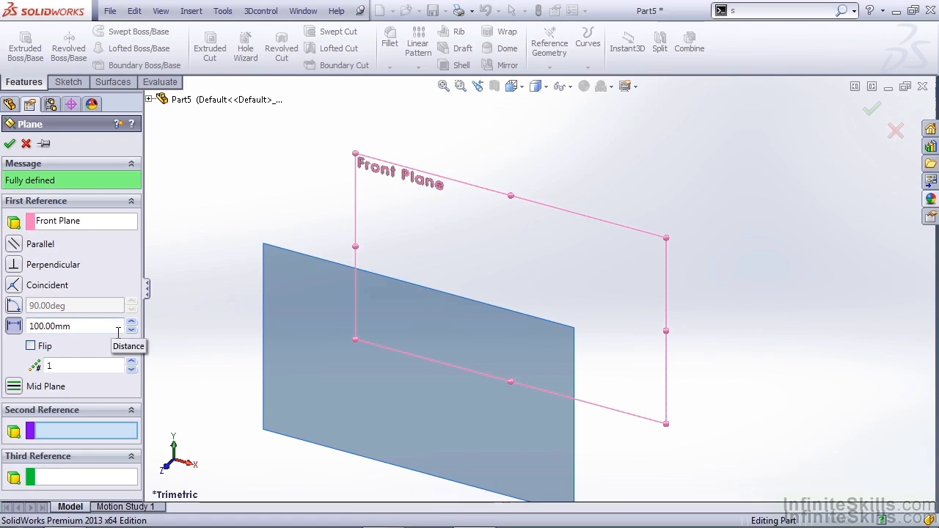
{"action": "left_click", "coordinate": [9, 144]}
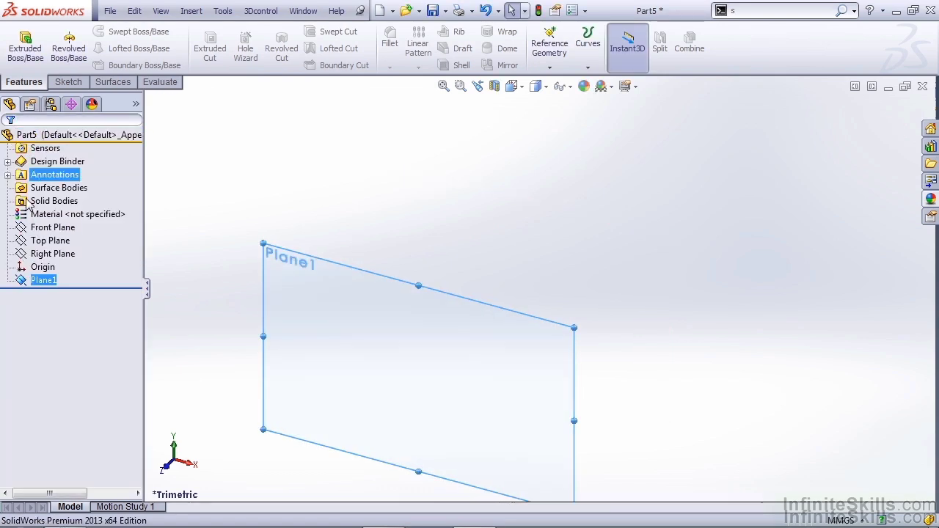
- Rename Plane1 to 'Sketch Pic Plane'
{"action": "left_click", "coordinate": [46, 282]}
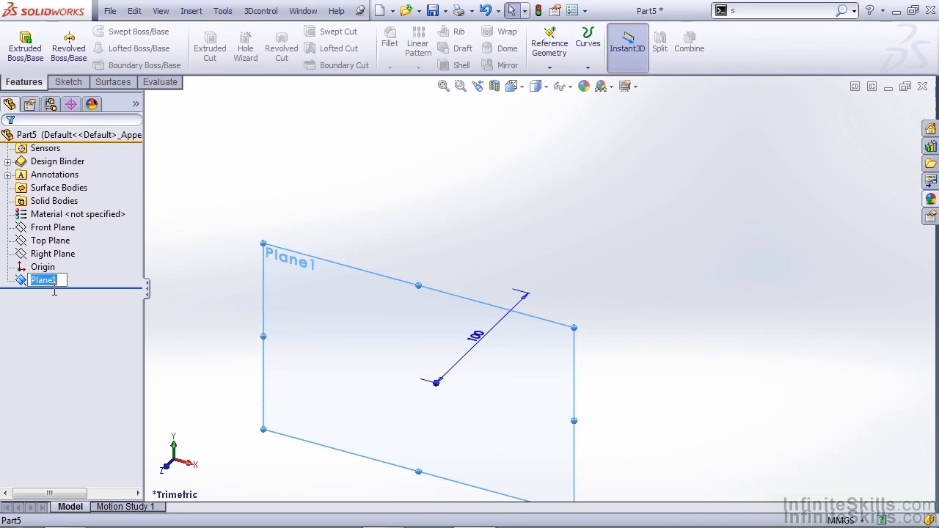
{"action": "type", "text": "Sketch Pl"}
{"action": "type", "text": "c Plane"}
{"action": "key", "text": "Return"}
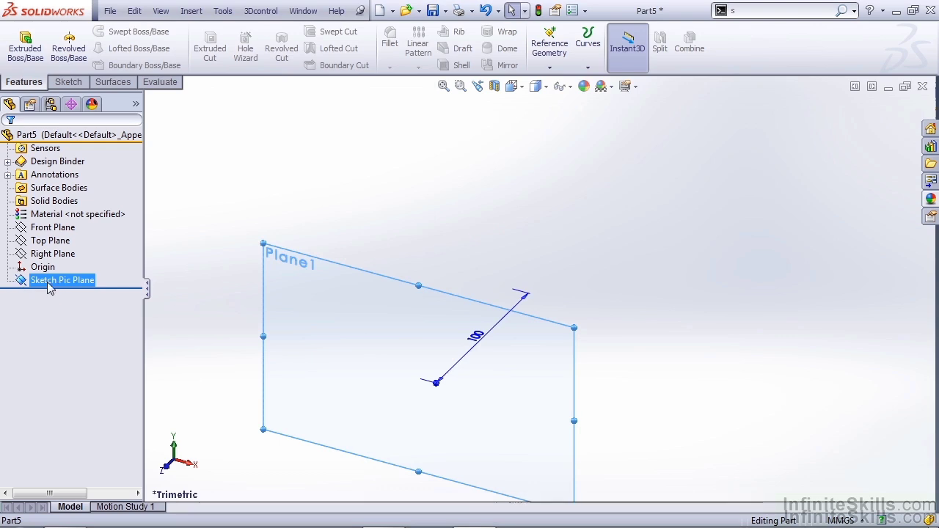
- Start a new sketch on Sketch Pic Plane
{"action": "left_click", "coordinate": [178, 265]}
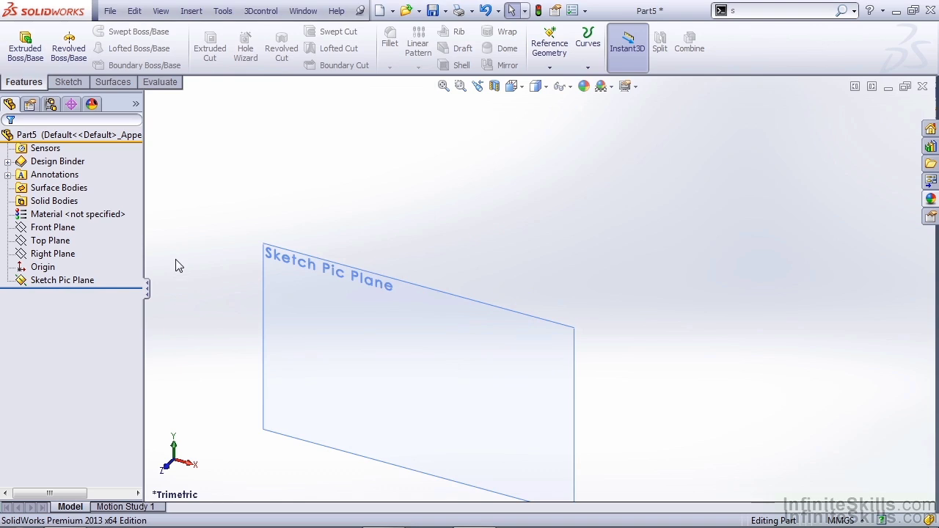
{"action": "left_click", "coordinate": [46, 280]}
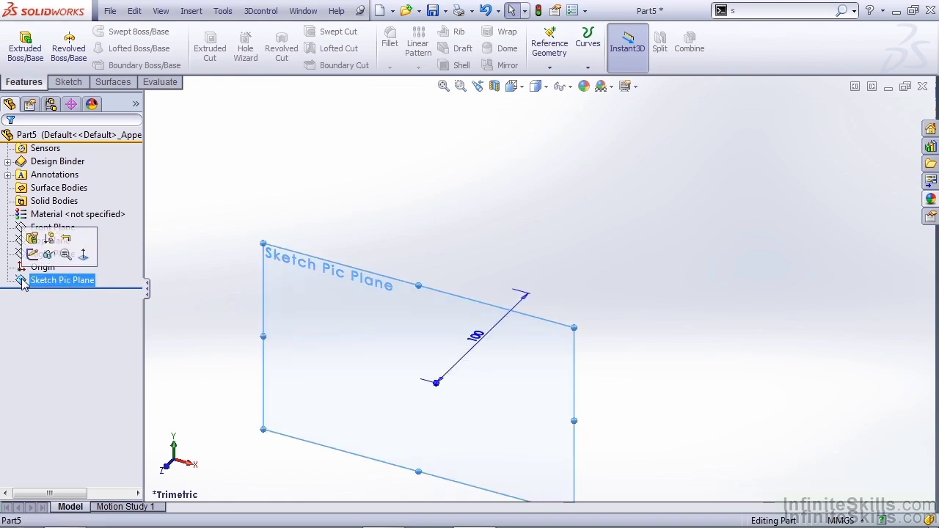
{"action": "left_click", "coordinate": [32, 255]}
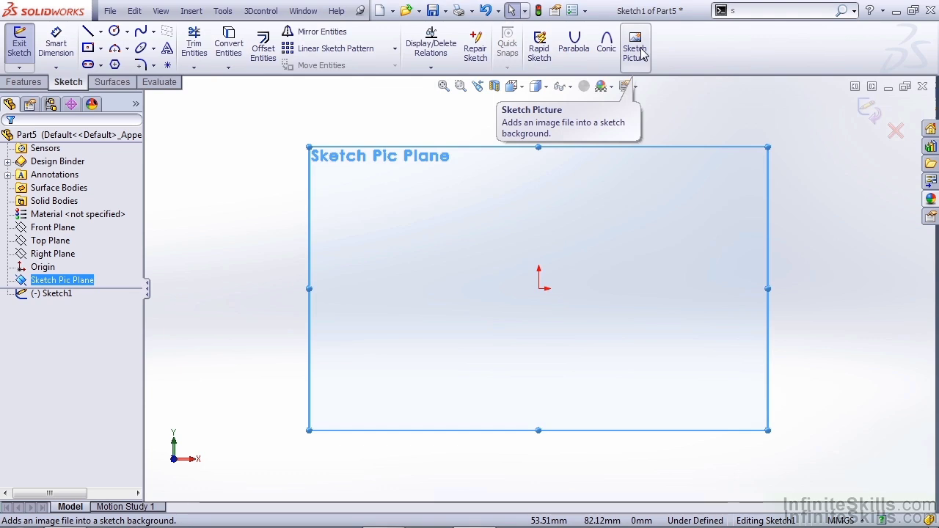
- Draw a 60 mm diameter circle centred on the sketch origin
{"action": "left_click", "coordinate": [114, 30]}
{"action": "left_click", "coordinate": [539, 288]}
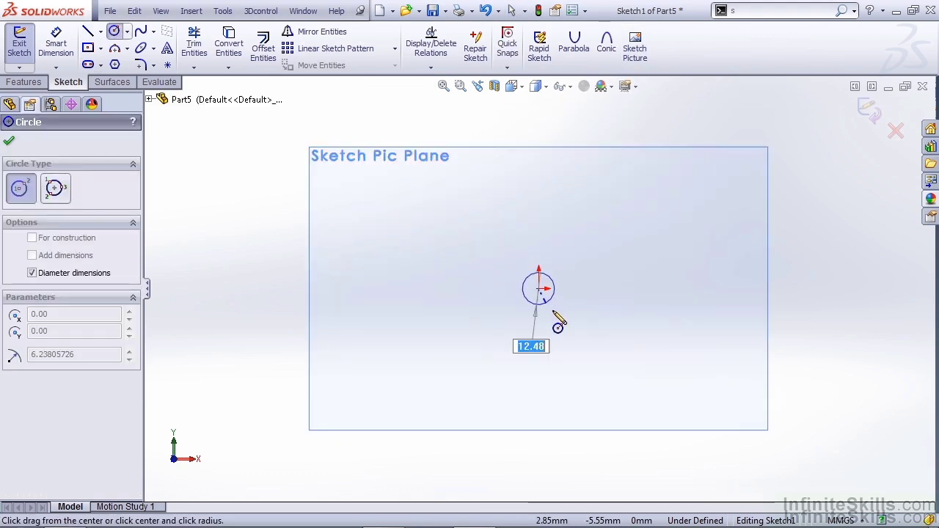
{"action": "type", "text": "60"}
{"action": "key", "text": "Return"}
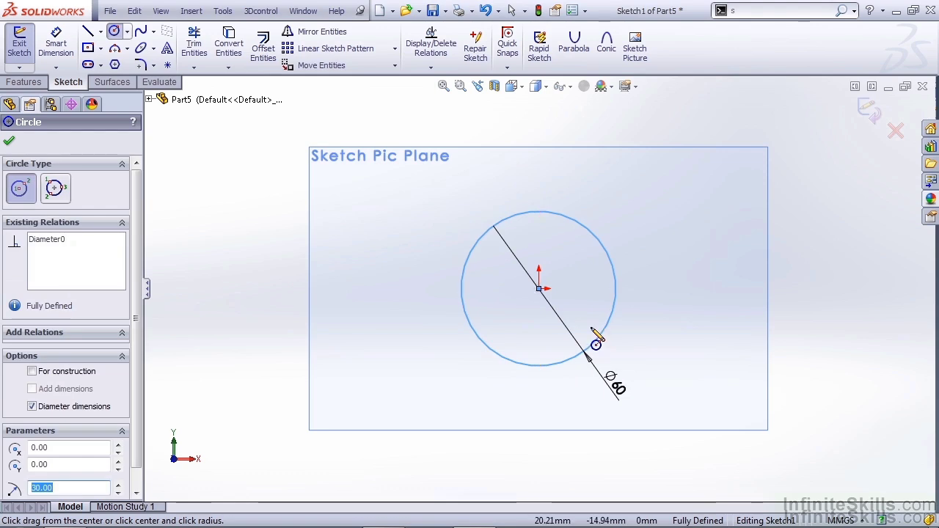
{"action": "key", "text": "Escape"}
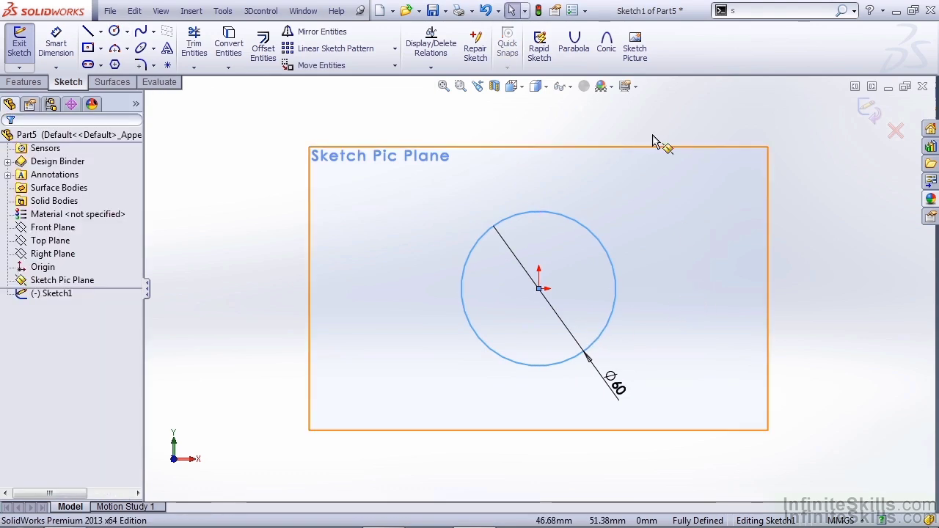
- Insert the Enzo Steering Wheel Front image as a sketch picture
{"action": "left_click", "coordinate": [635, 50]}
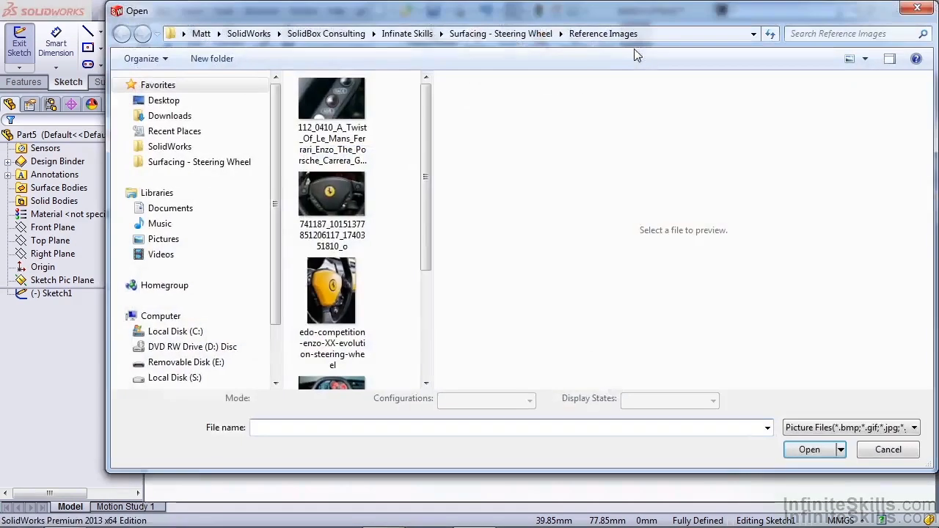
{"action": "left_click_drag", "start_coordinate": [425, 93], "coordinate": [393, 255]}
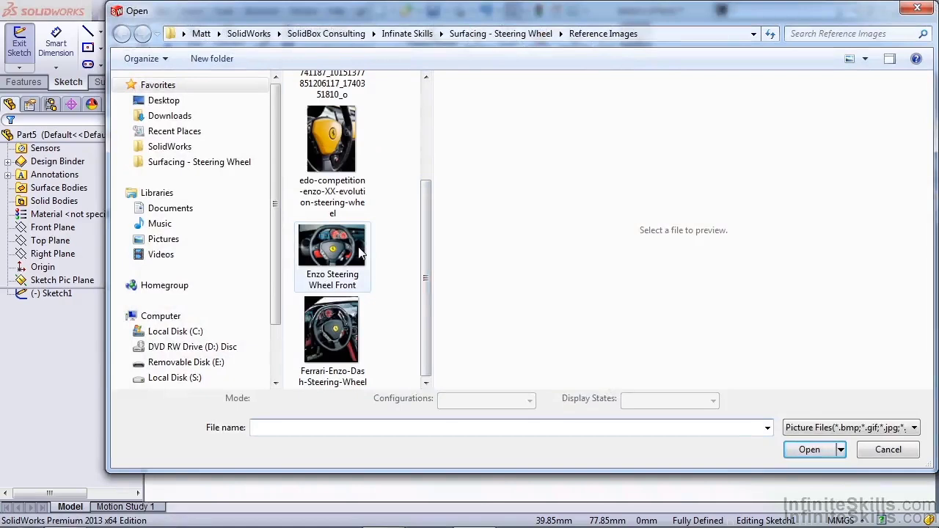
{"action": "left_click", "coordinate": [358, 253]}
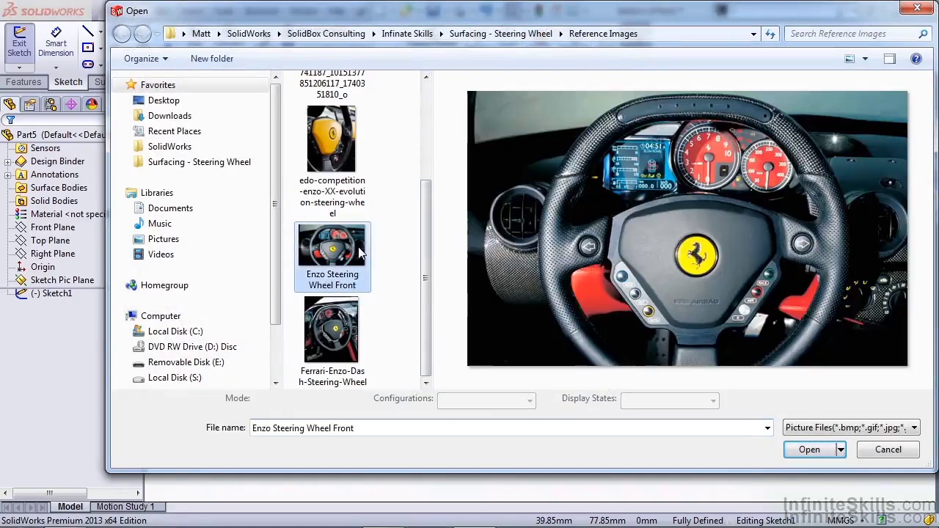
{"action": "left_click", "coordinate": [810, 450]}
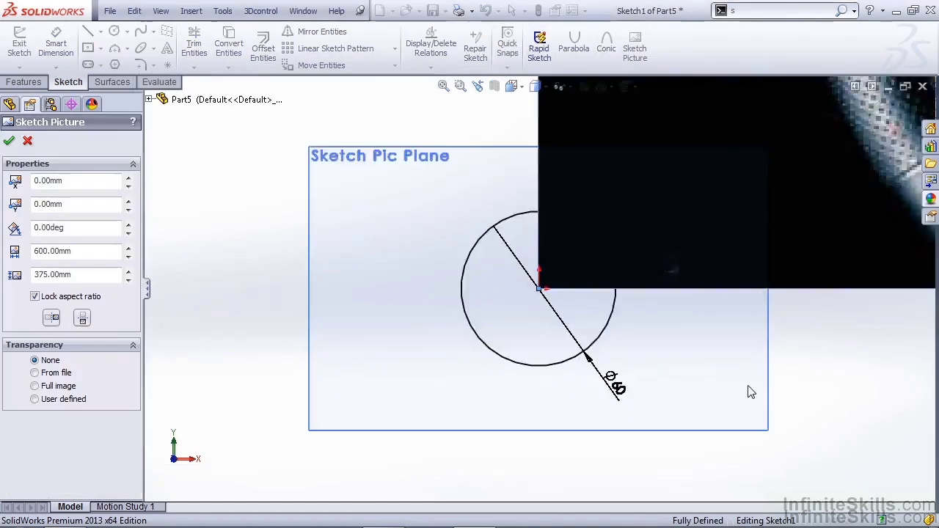
- Move the picture so its yellow logo is centred over the circle, then fit the view
{"action": "scroll", "coordinate": [748, 390], "scroll_direction": "up", "scroll_amount": 5}
{"action": "scroll", "coordinate": [565, 229], "scroll_direction": "down", "scroll_amount": 4}
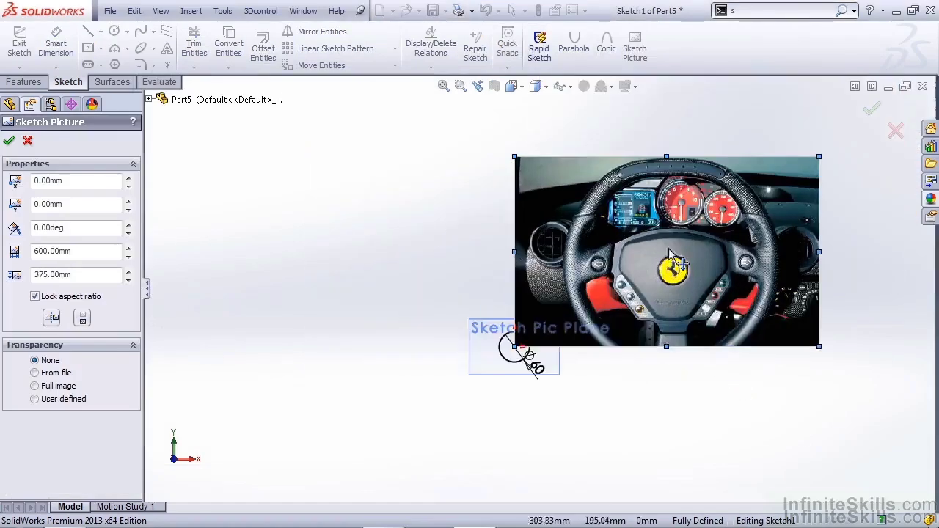
{"action": "mouse_move", "coordinate": [697, 263]}
{"action": "left_mouse_down"}
{"action": "mouse_move", "coordinate": [646, 305]}
{"action": "mouse_move", "coordinate": [539, 339]}
{"action": "left_mouse_up"}
{"action": "scroll", "coordinate": [516, 344], "scroll_direction": "down", "scroll_amount": 10}
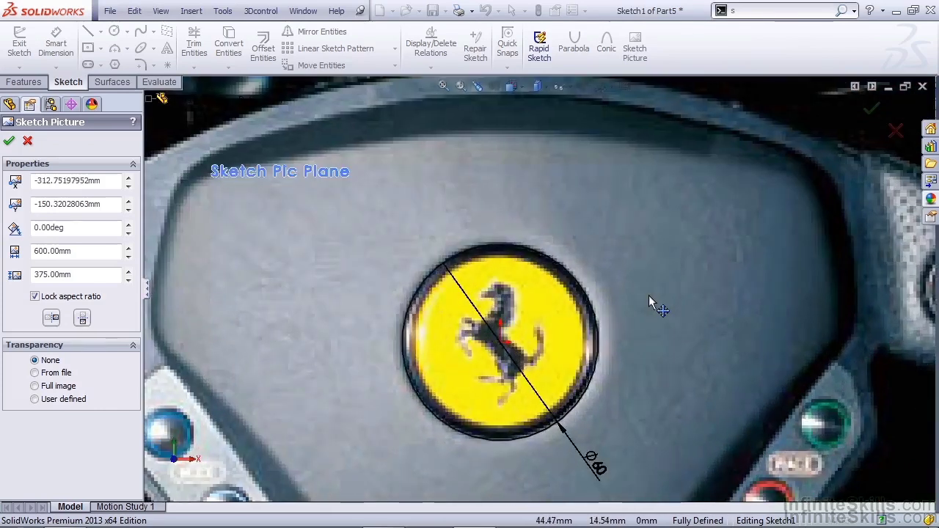
{"action": "left_click_drag", "start_coordinate": [648, 296], "coordinate": [648, 297]}
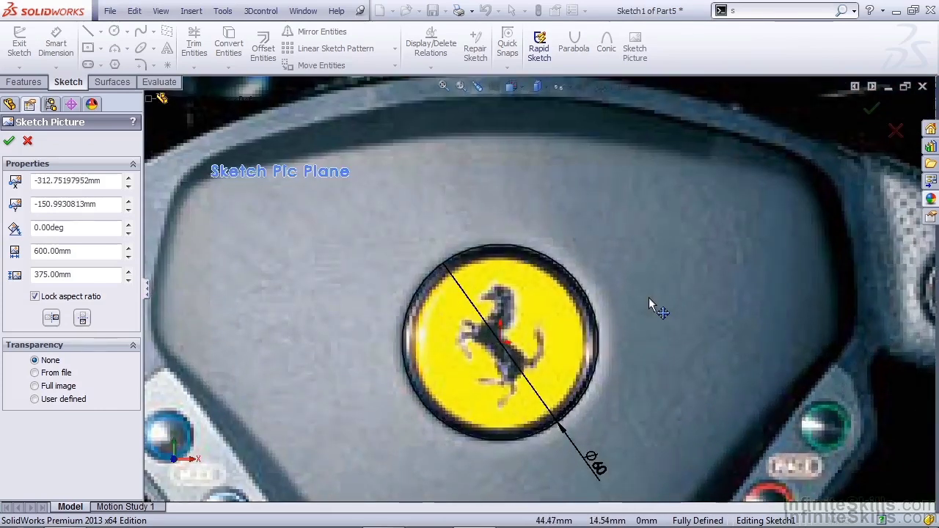
{"action": "key", "text": "f"}
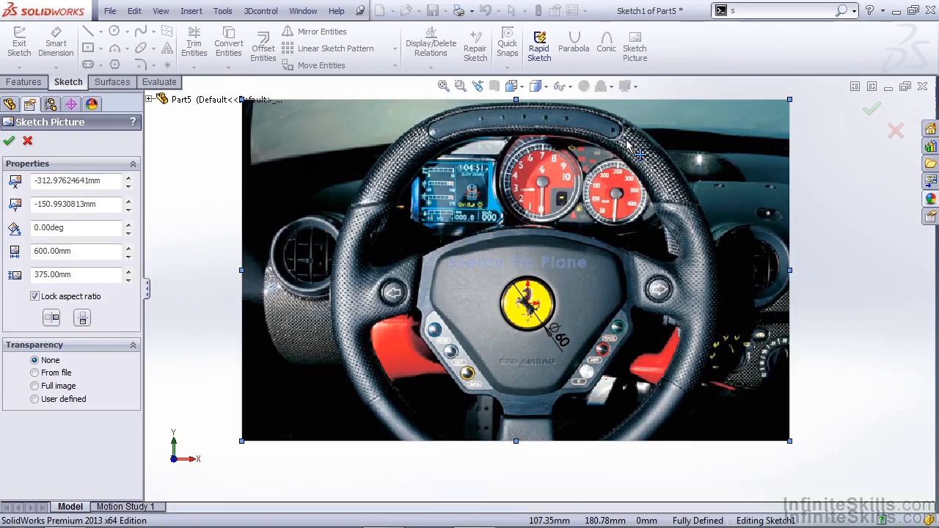
- Apply transparency to the full image and set it to 0.50
{"action": "left_click", "coordinate": [35, 386]}
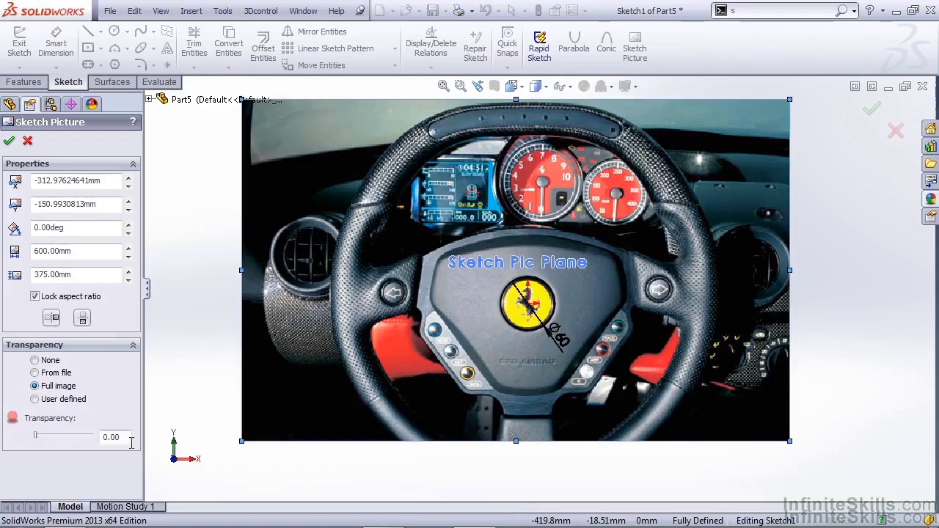
{"action": "left_click", "coordinate": [108, 437]}
{"action": "type", "text": "0.5"}
{"action": "key", "text": "Return"}
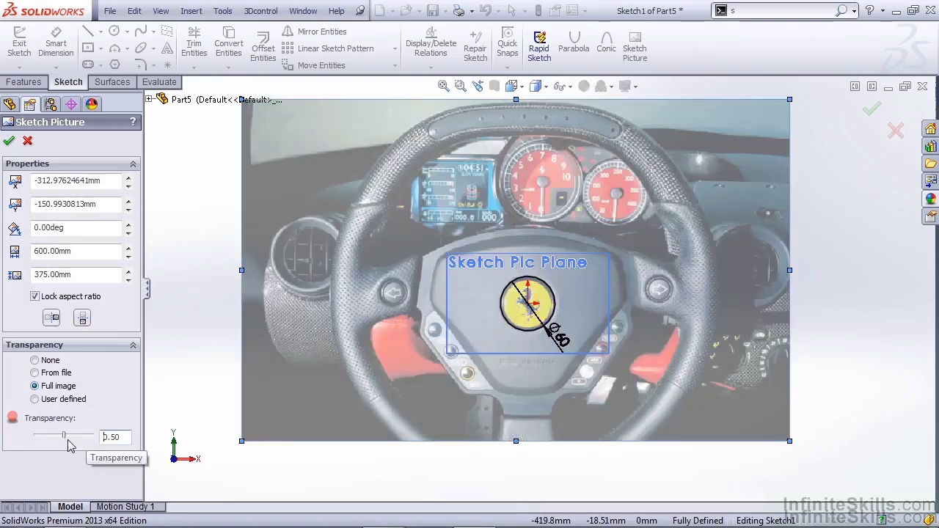
{"action": "left_click_drag", "start_coordinate": [66, 435], "coordinate": [84, 437]}
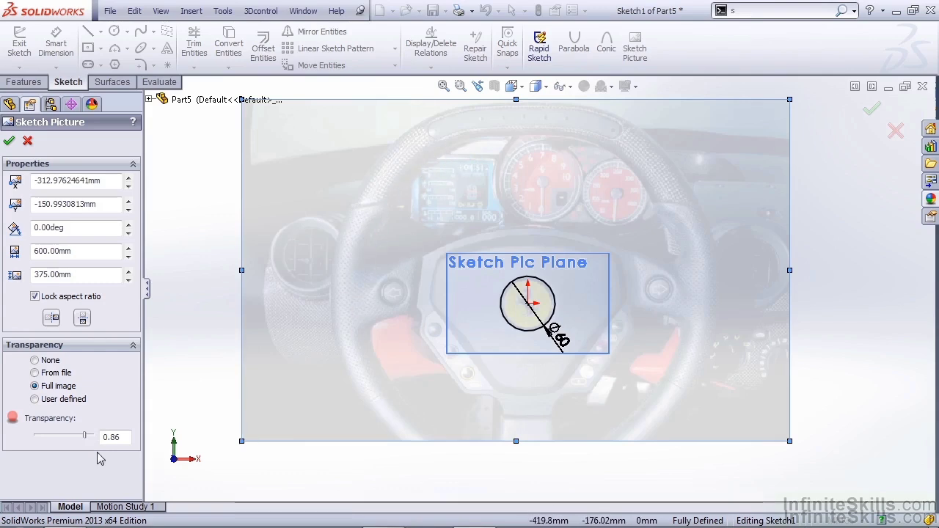
{"action": "left_click_drag", "start_coordinate": [85, 437], "coordinate": [64, 437]}
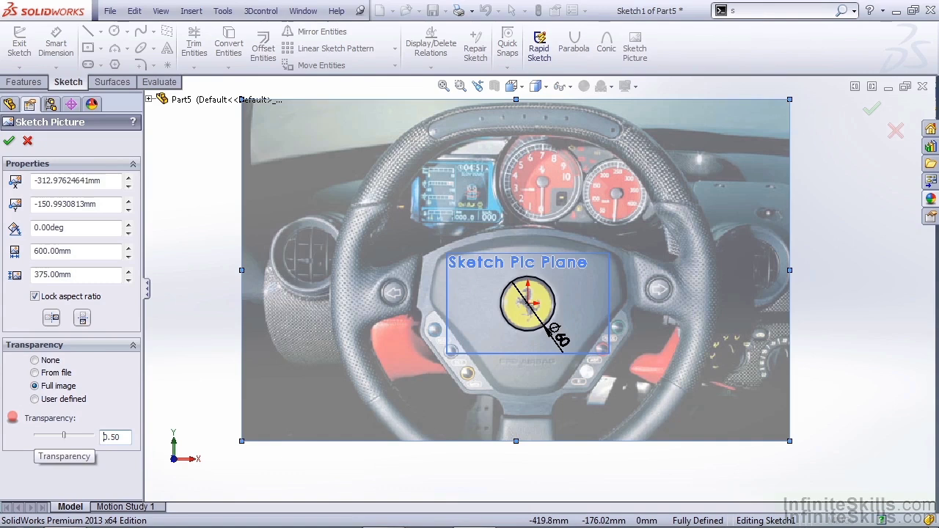
- Accept the picture, exit the sketch, and rename Sketch1 to 'Sketch Picture'
{"action": "left_click", "coordinate": [9, 141]}
{"action": "left_click", "coordinate": [19, 41]}
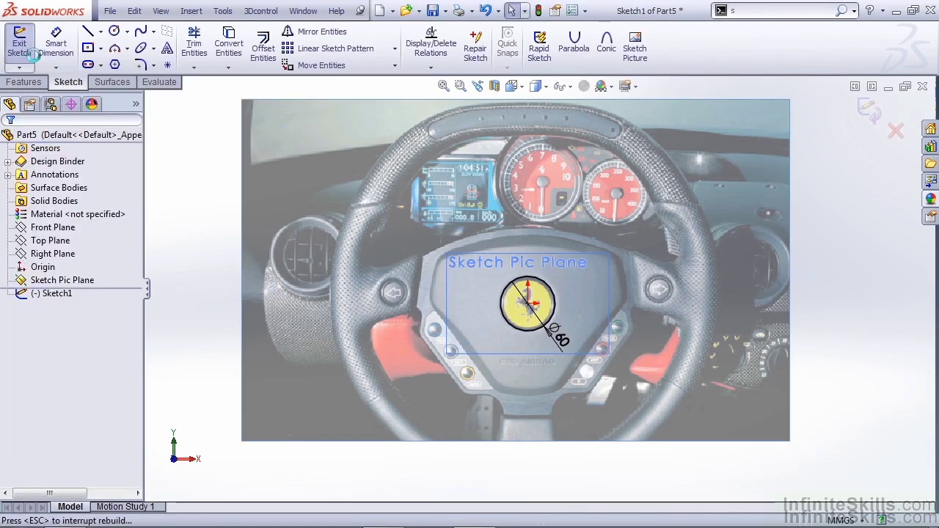
{"action": "left_click", "coordinate": [56, 295]}
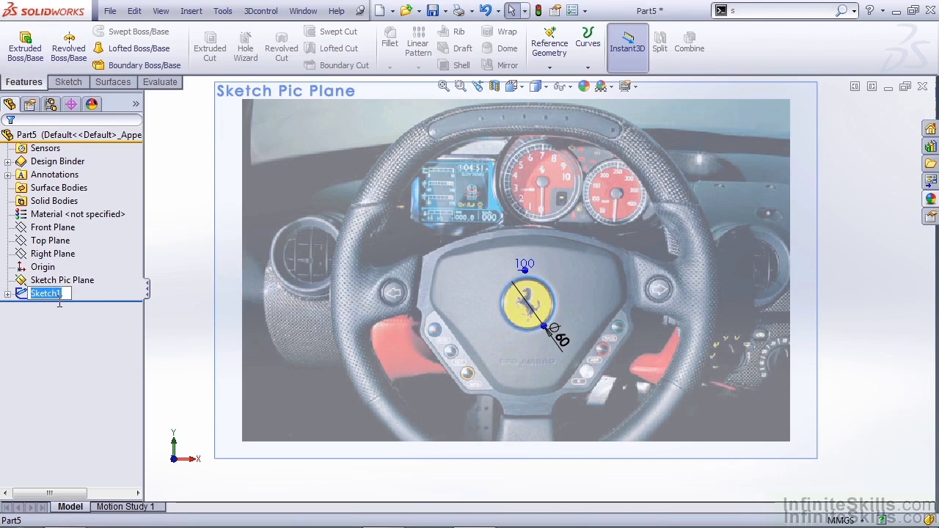
{"action": "type", "text": "Sketch Picture"}
{"action": "key", "text": "Return"}
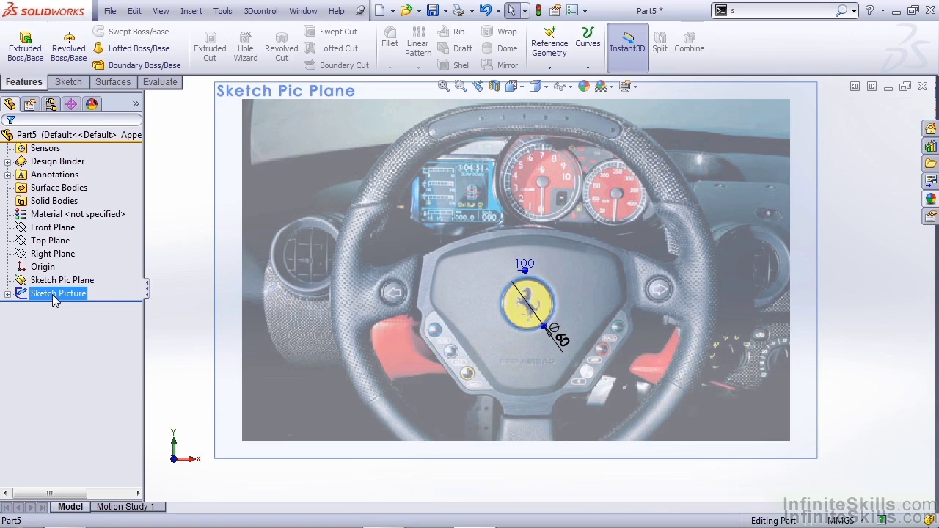
- Put Sketch Pic Plane and Sketch Picture into a new folder named 'Ref Image'
{"action": "left_click", "coordinate": [28, 295]}
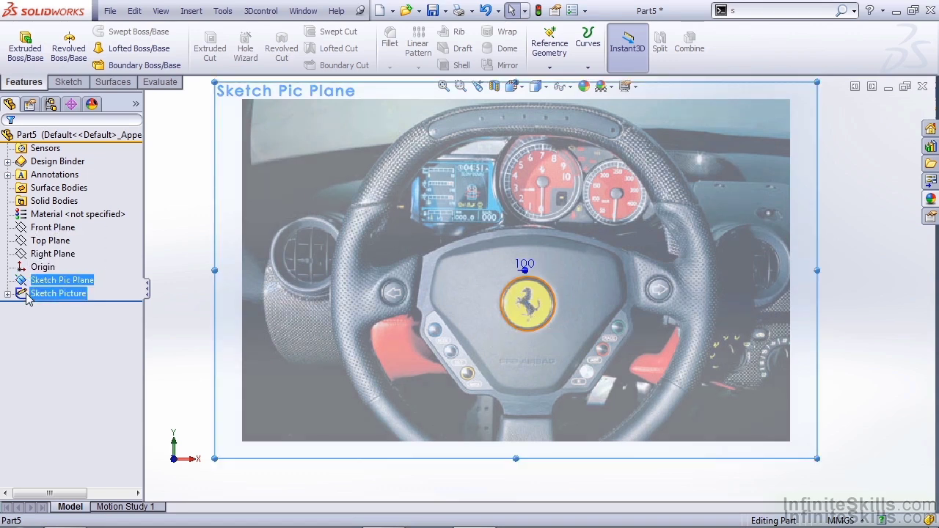
{"action": "right_click", "coordinate": [28, 295]}
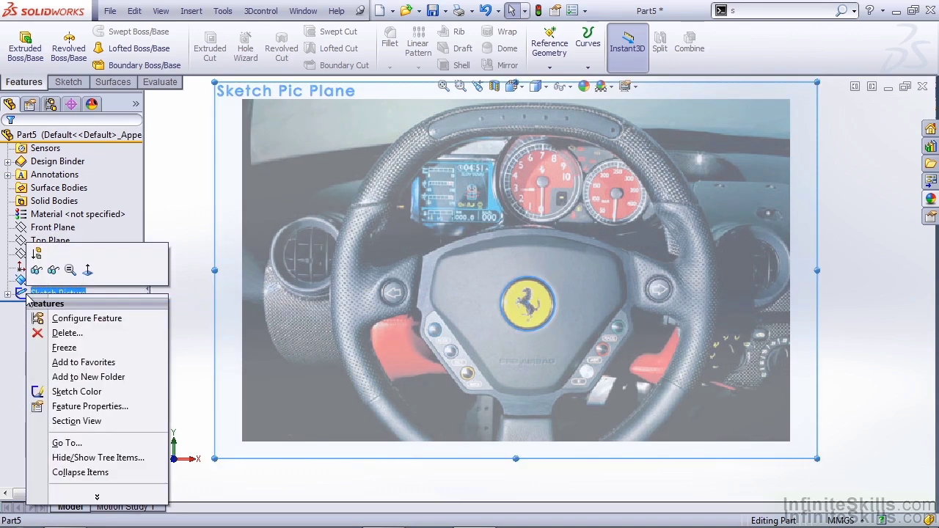
{"action": "left_click", "coordinate": [93, 380]}
{"action": "type", "text": "Ref Image"}
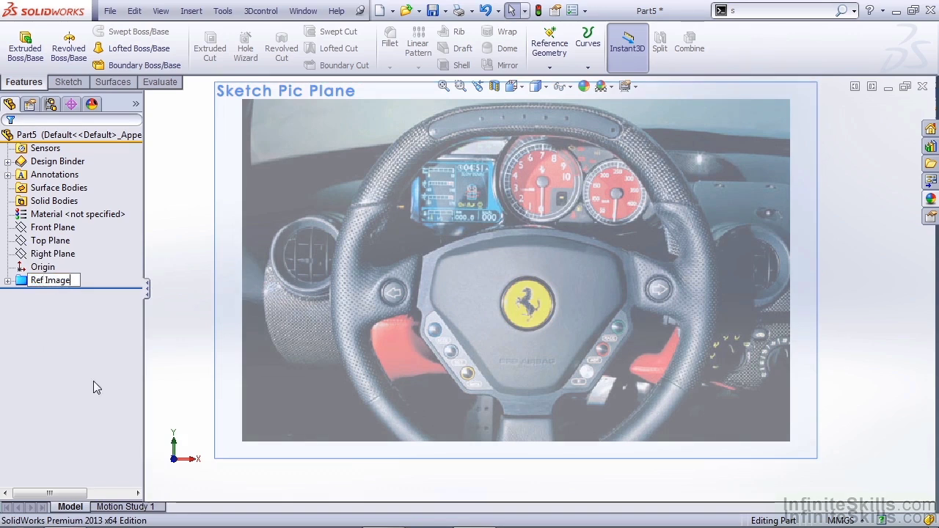
{"action": "key", "text": "Return"}
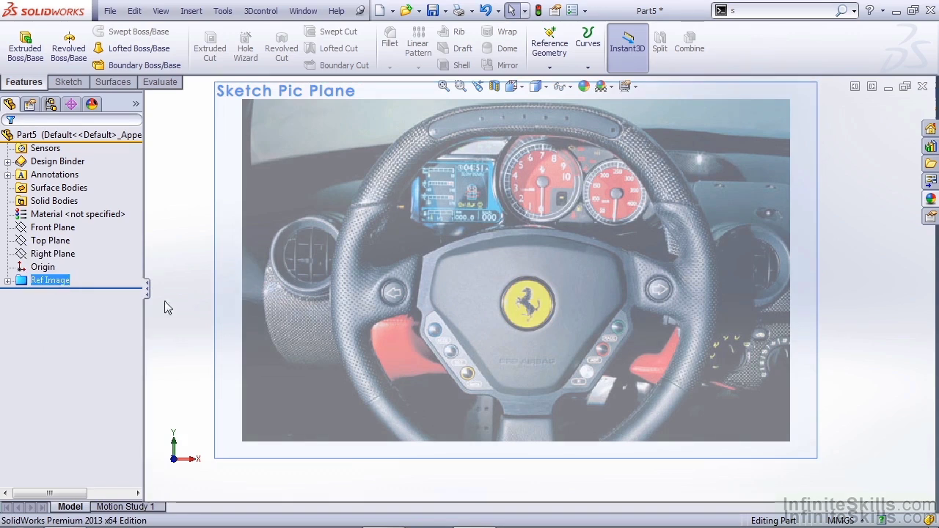
- Expand the Ref Image folder and toggle the items' visibility in the Display Pane
{"action": "left_click", "coordinate": [180, 151]}
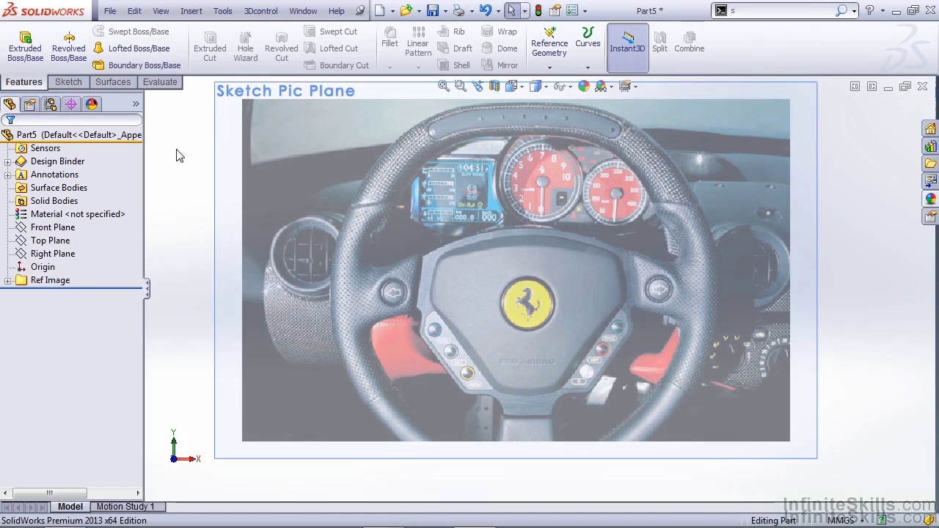
{"action": "left_click", "coordinate": [7, 281]}
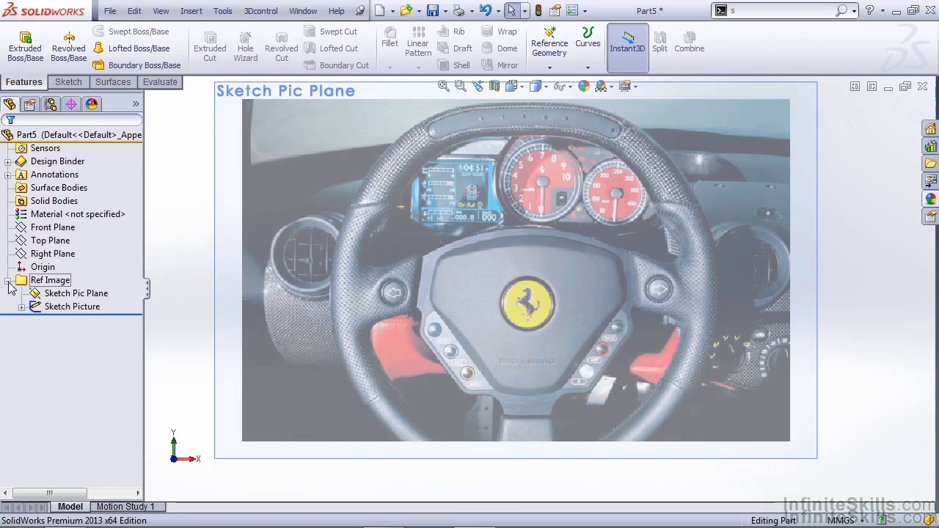
{"action": "left_click", "coordinate": [139, 106]}
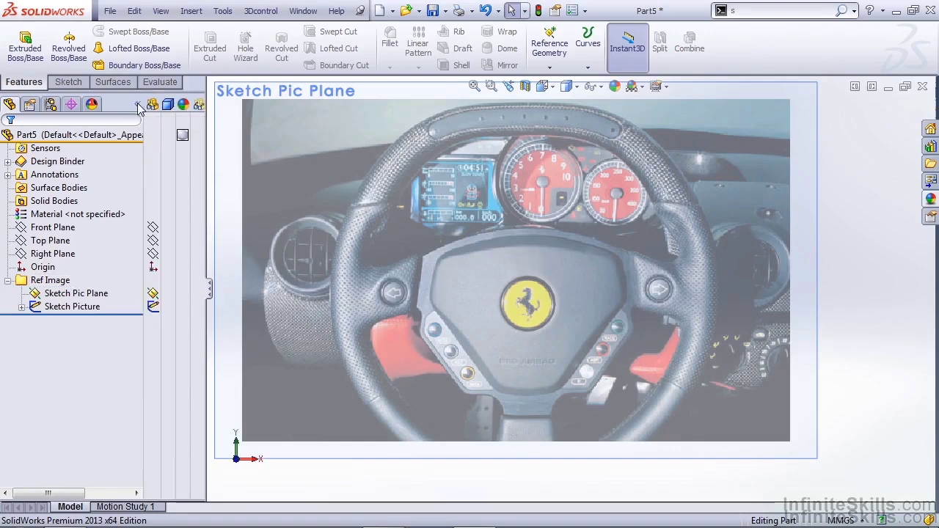
{"action": "left_click", "coordinate": [157, 295]}
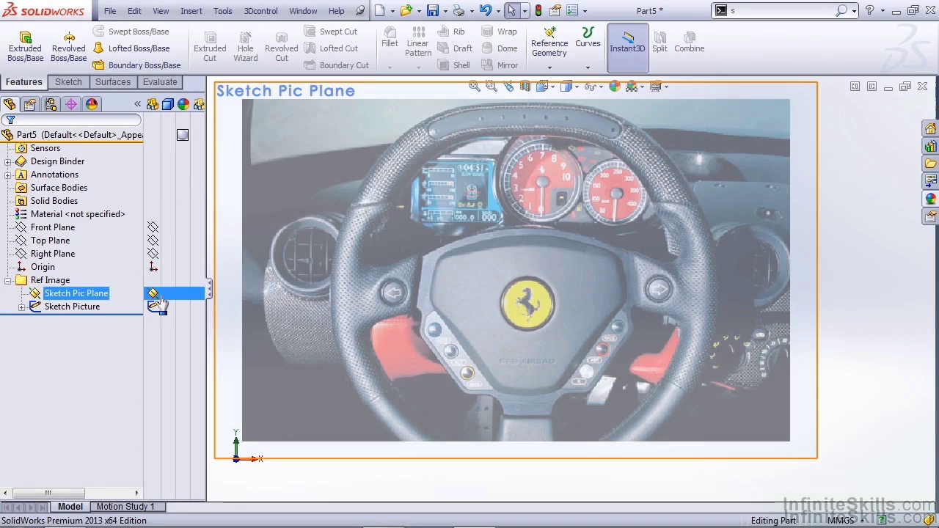
{"action": "left_click", "coordinate": [157, 307]}
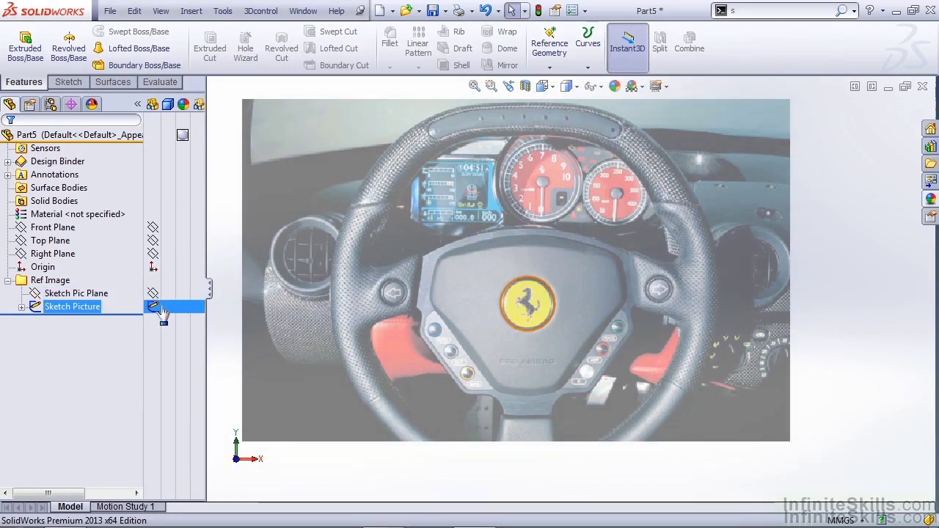
{"action": "left_click", "coordinate": [153, 307]}
{"action": "left_click", "coordinate": [153, 307]}
- Save the part as 'Enzo Steering Wheel'
{"action": "left_click", "coordinate": [153, 241]}
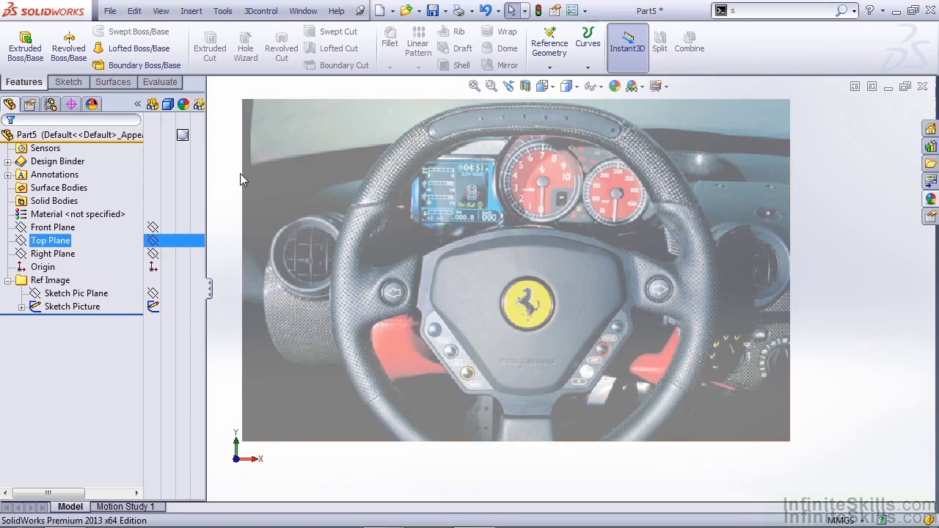
{"action": "left_click", "coordinate": [433, 11]}
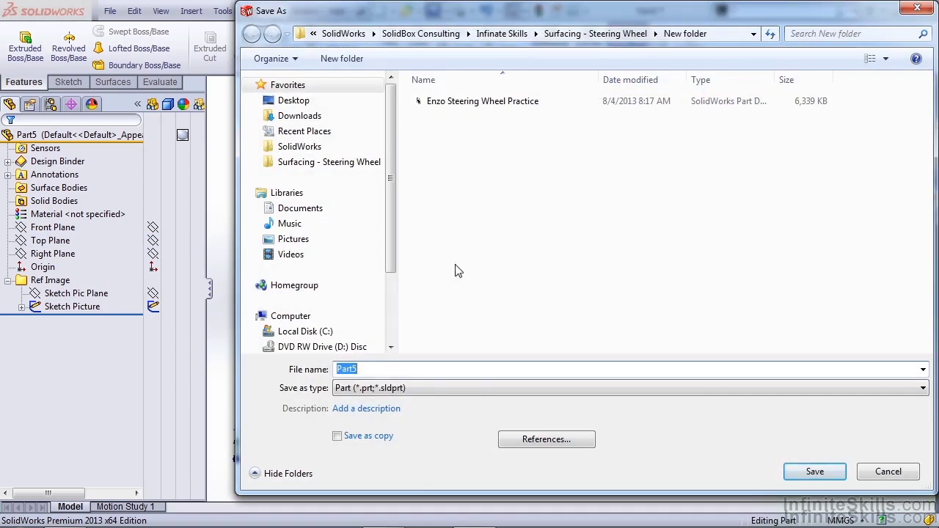
{"action": "type", "text": "Enzo St"}
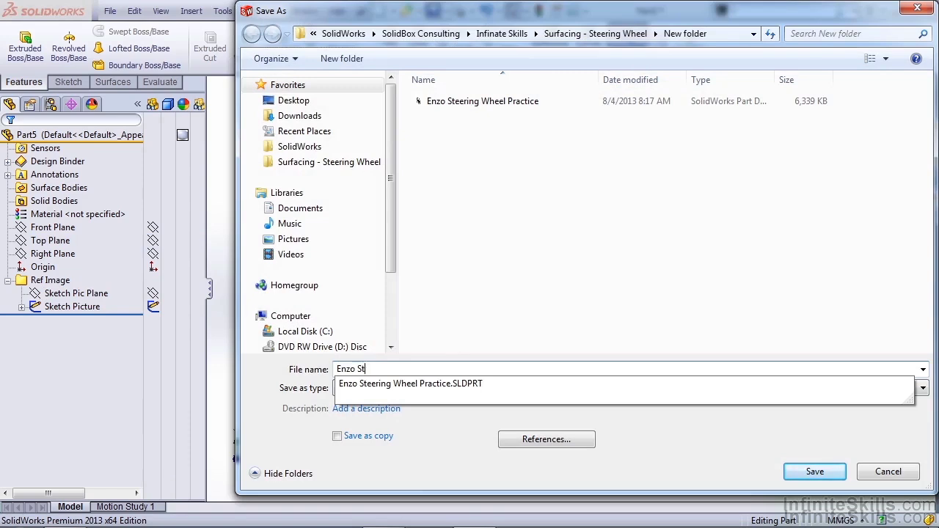
{"action": "type", "text": "eering Wheel"}
{"action": "key", "text": "Return"}
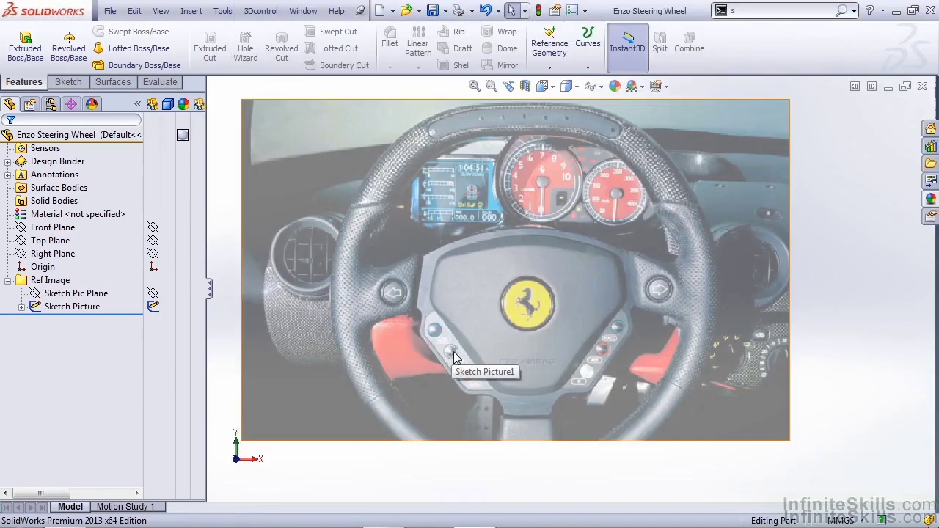
- Select Sketch Pic Plane and Sketch Picture to check their outlines, then clear the selection
{"action": "scroll", "coordinate": [568, 287], "scroll_direction": "up", "scroll_amount": 3}
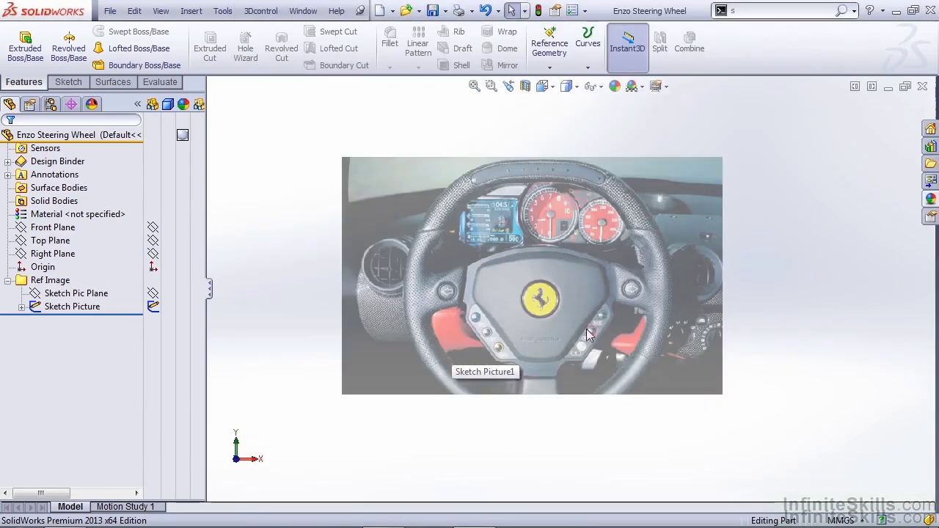
{"action": "left_click", "coordinate": [85, 293]}
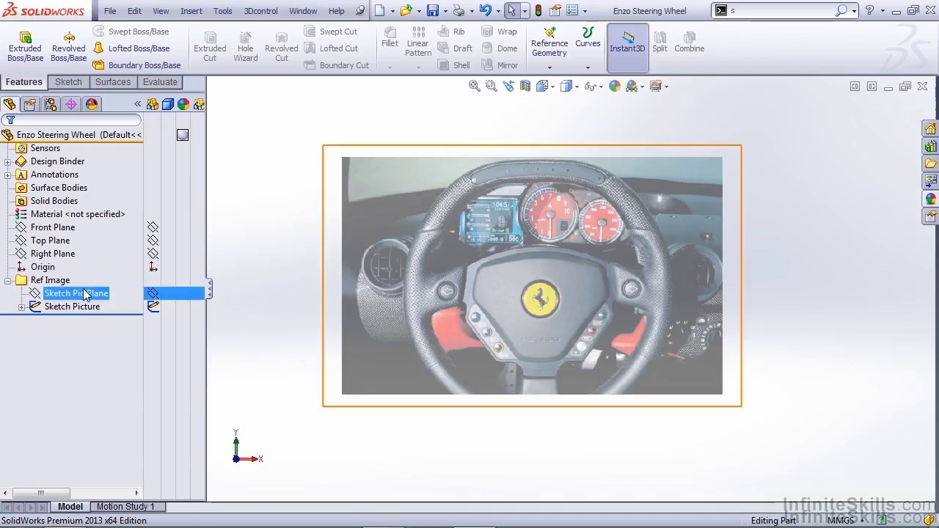
{"action": "left_click", "coordinate": [83, 307]}
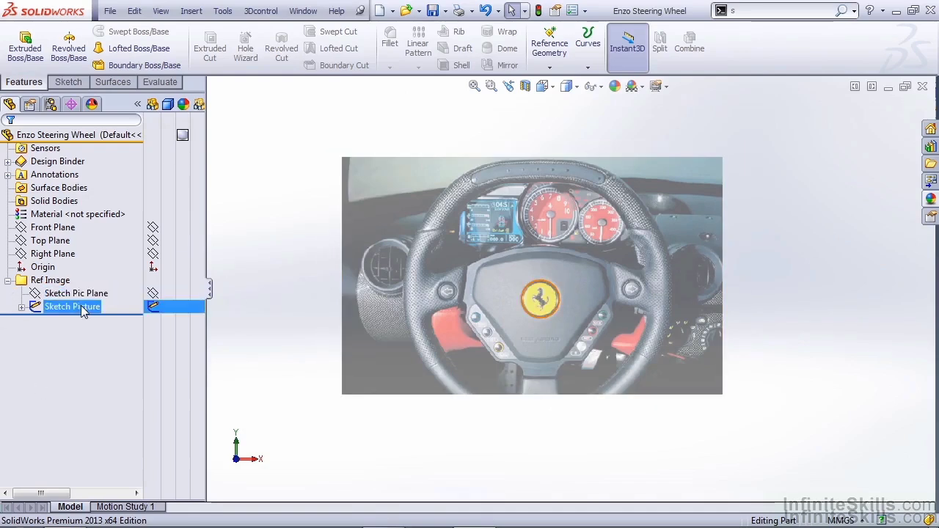
{"action": "left_click", "coordinate": [250, 269]}
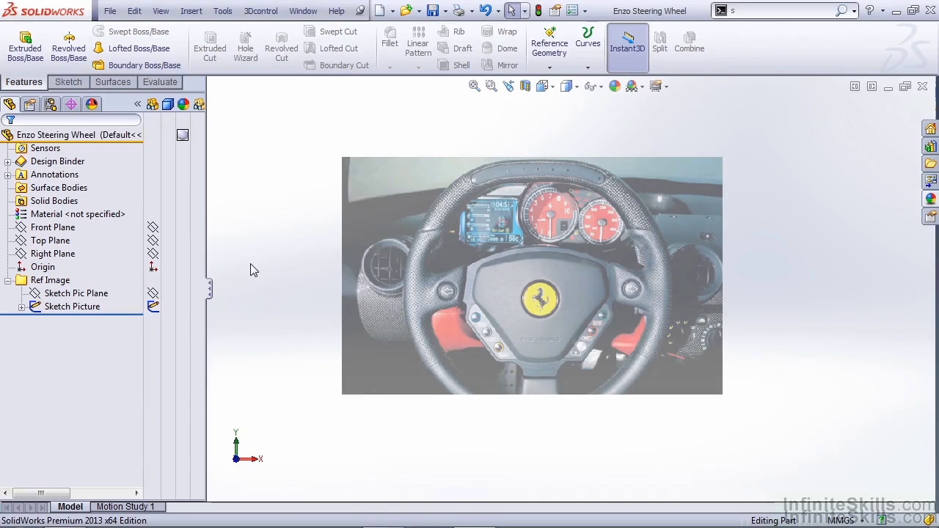